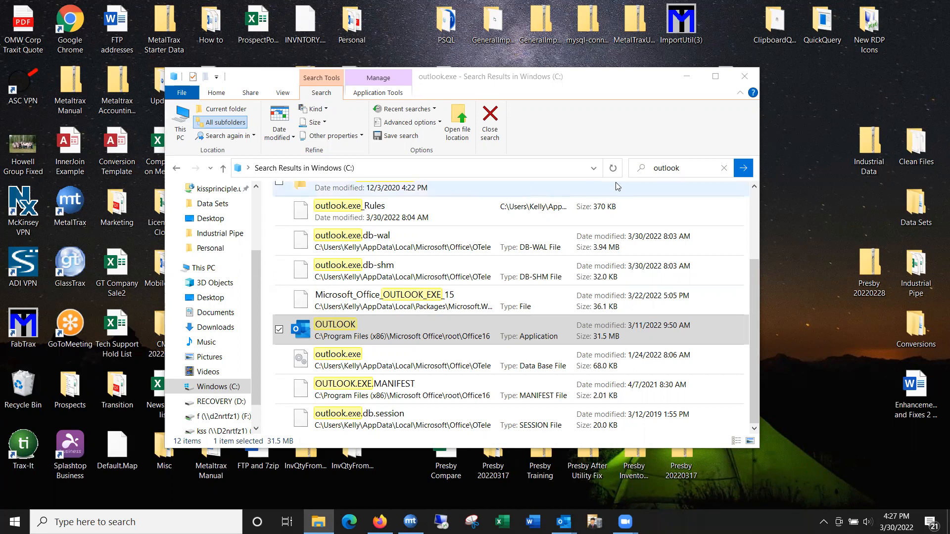
Close the Outlook search results window and switch to MetalTrax
click(685, 168)
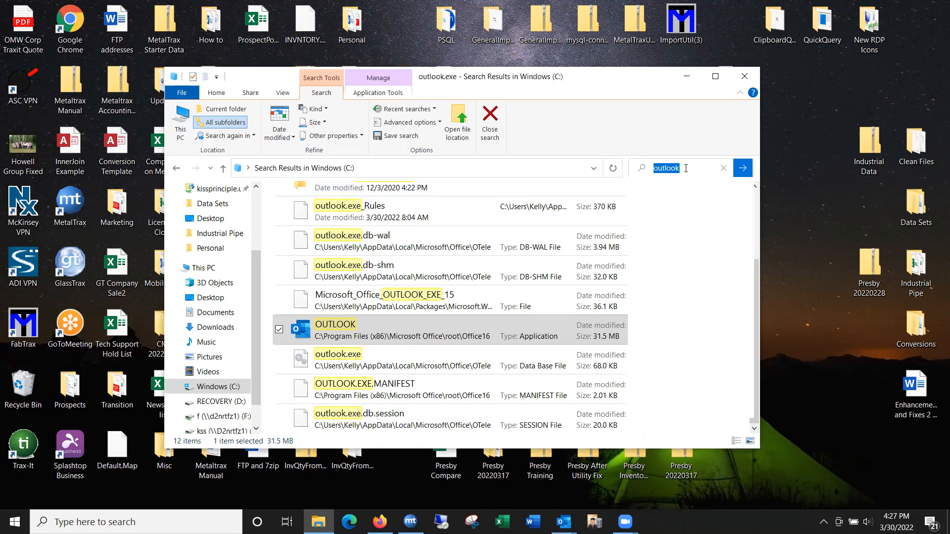
click(795, 176)
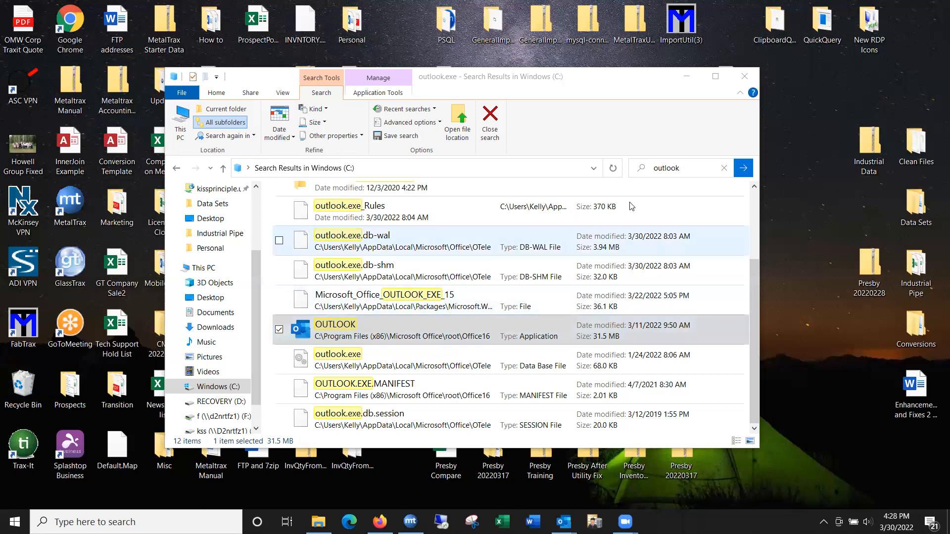
click(744, 76)
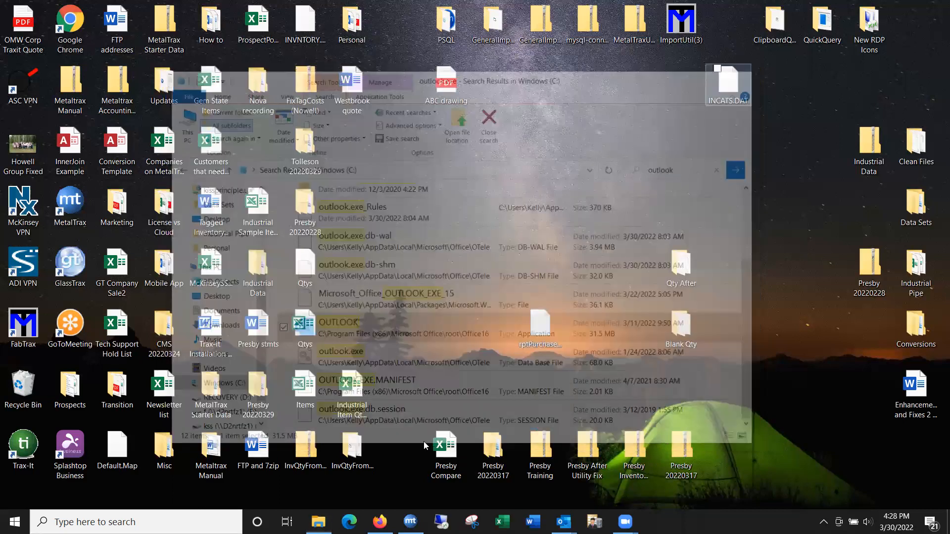
click(410, 522)
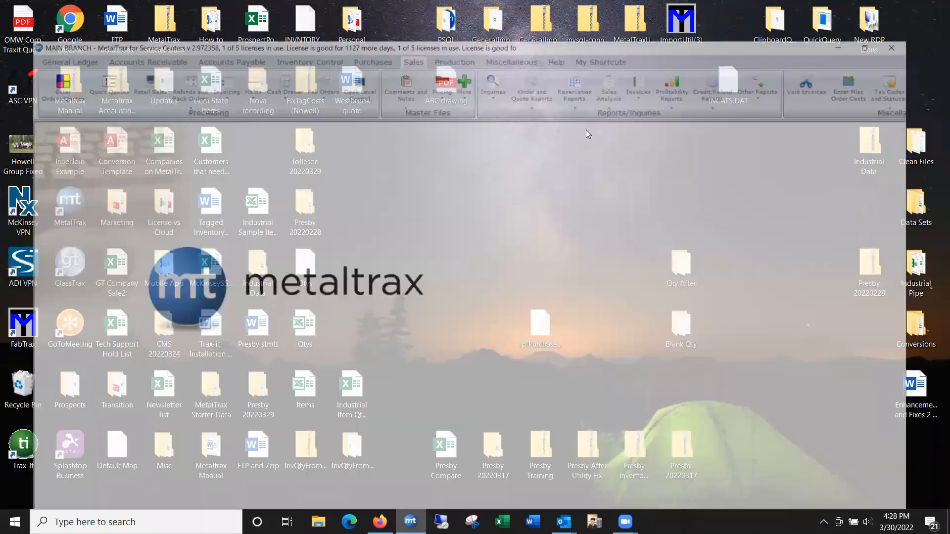
Open feature 3025, Email Options, from Feature Initialization
click(537, 23)
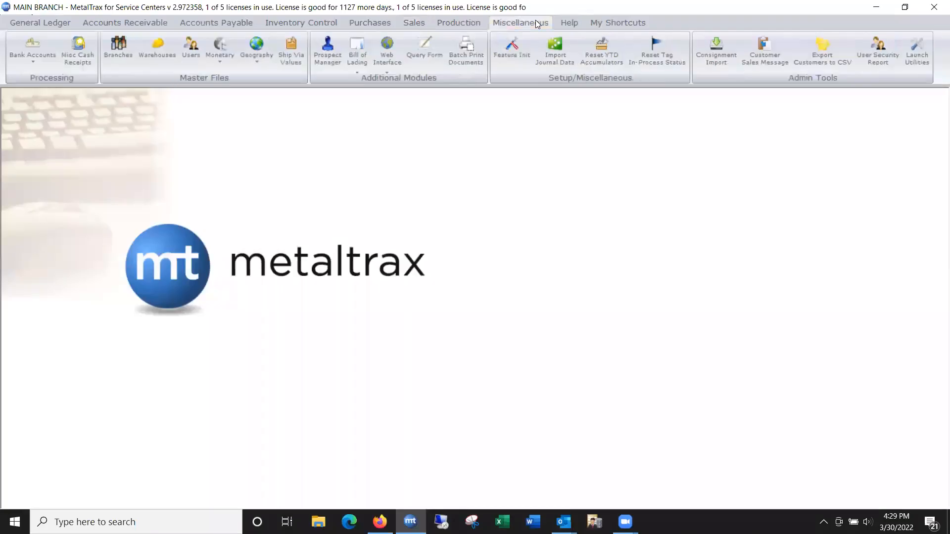
click(510, 55)
text(3025)
key(Return)
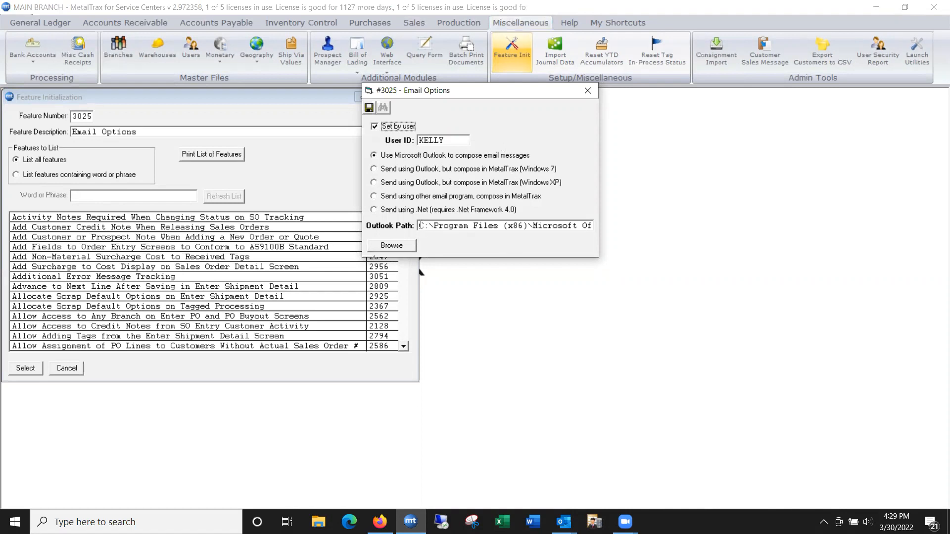
Clear the existing Outlook path and open the file browser for selecting the Outlook executable
drag(420, 225, 633, 224)
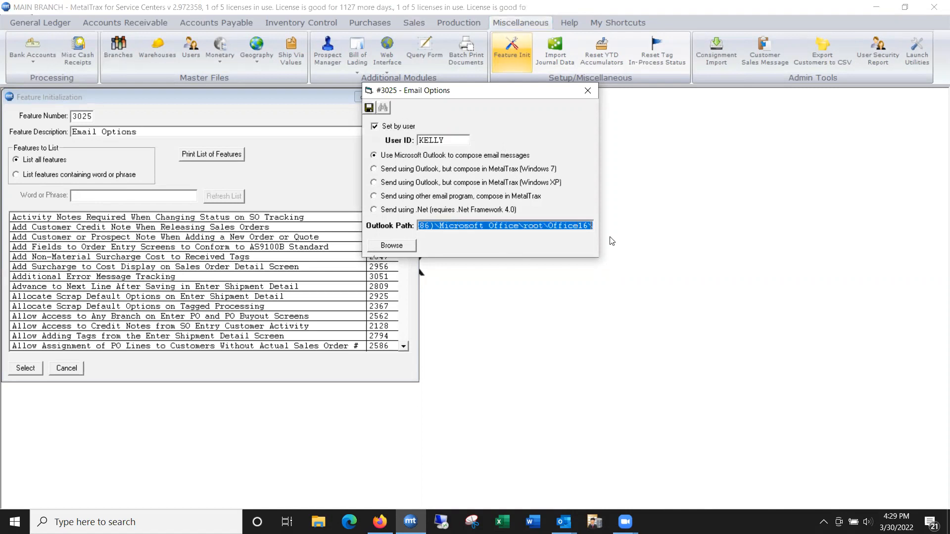
key(BackSpace)
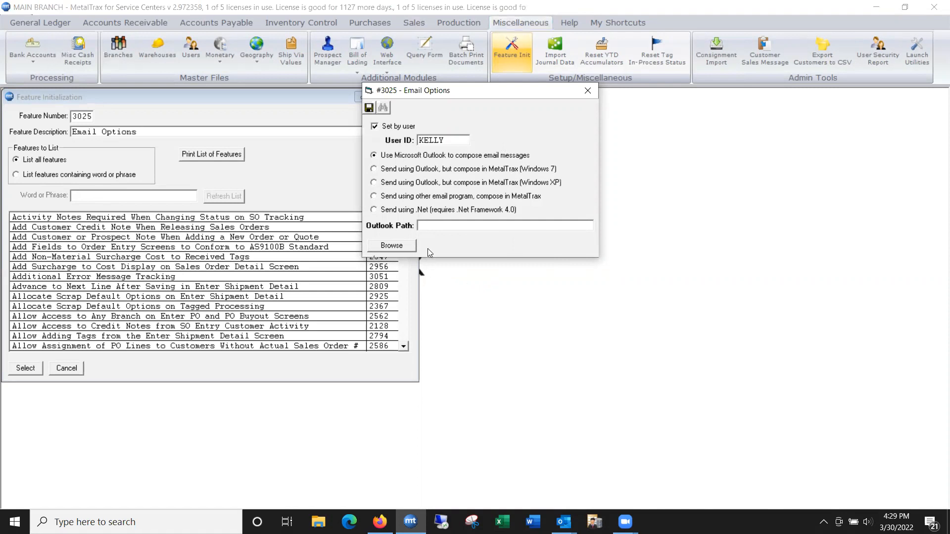
click(401, 245)
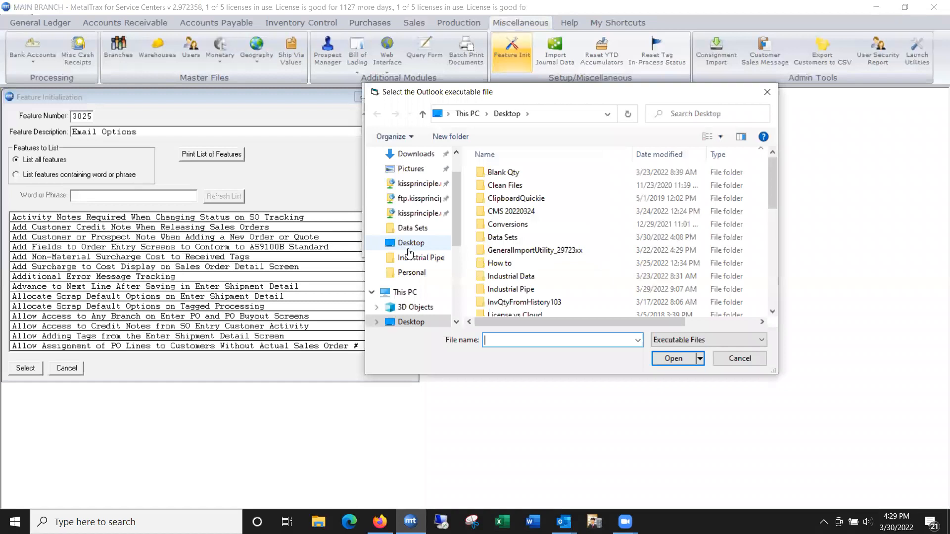
Browse to the Program Files (x86) folder on the Windows (C:) drive
click(425, 293)
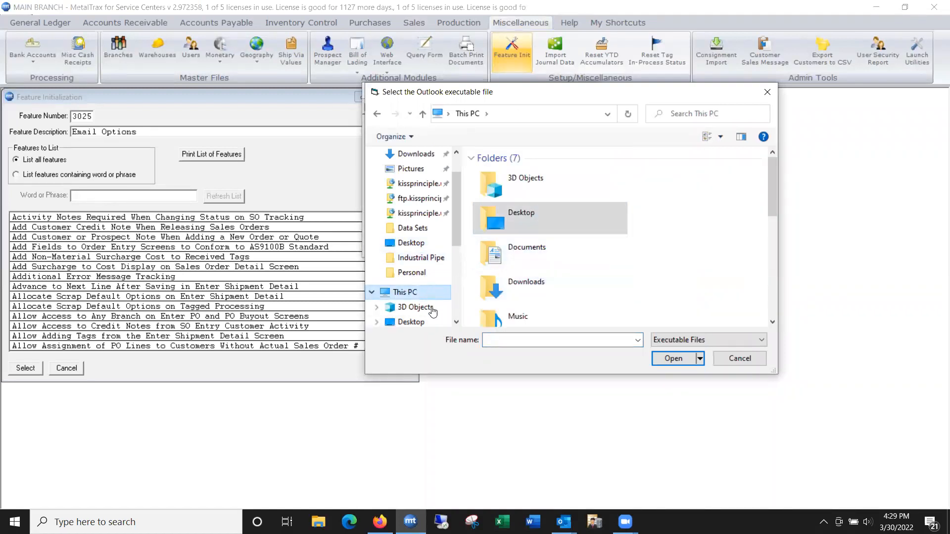
drag(457, 230, 460, 303)
click(421, 279)
scroll(510, 273, down, 1)
scroll(509, 273, down, 1)
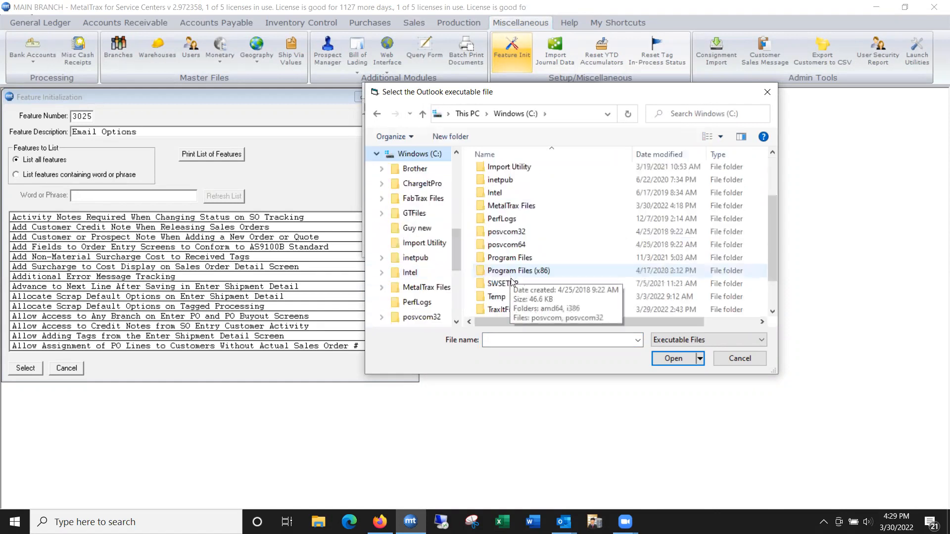
double_click(509, 272)
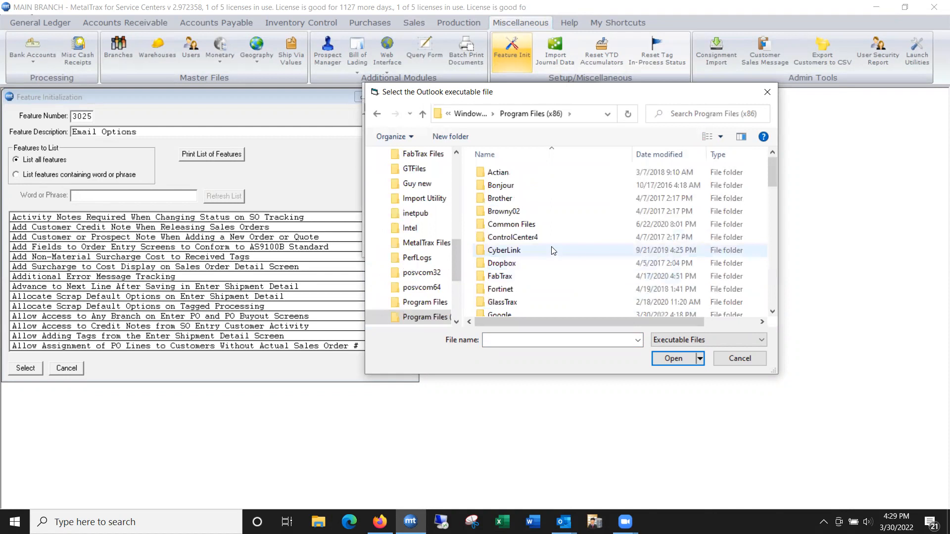
scroll(546, 259, down, 5)
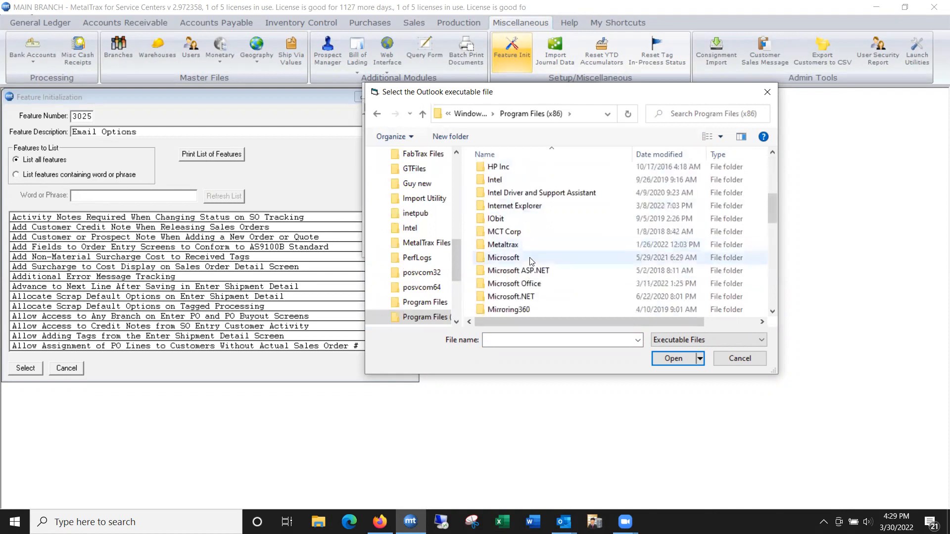
double_click(532, 259)
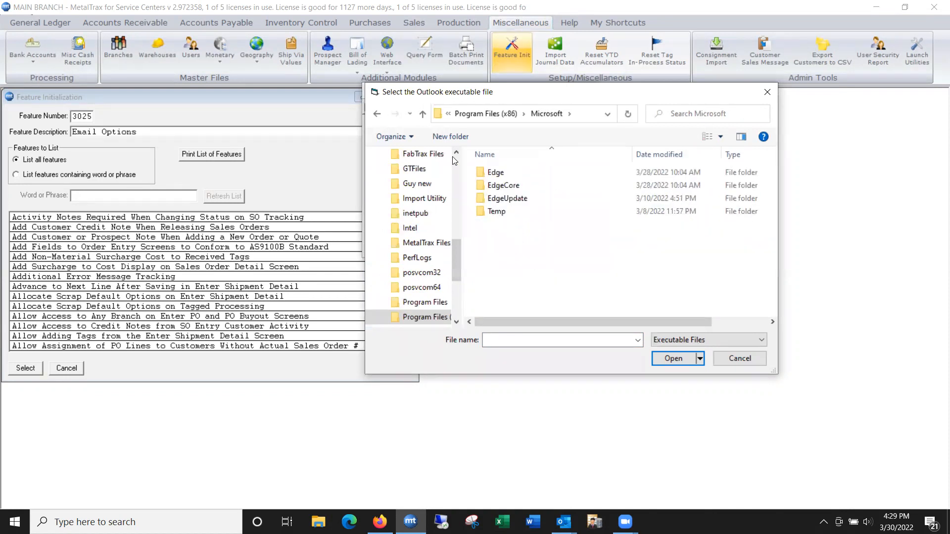
click(422, 114)
Open the Office16 folder inside Microsoft Office\root under Program Files (x86)
scroll(520, 270, down, 1)
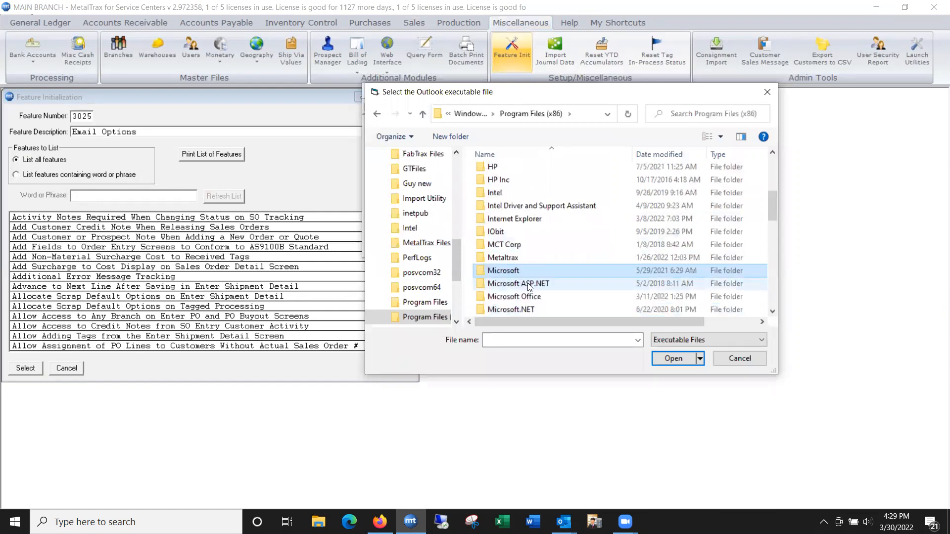
click(538, 297)
double_click(538, 297)
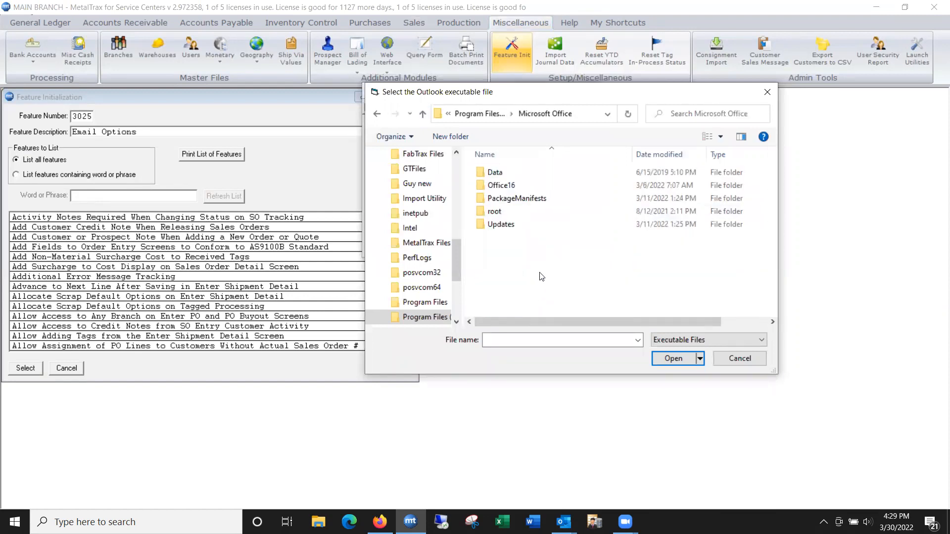
double_click(494, 211)
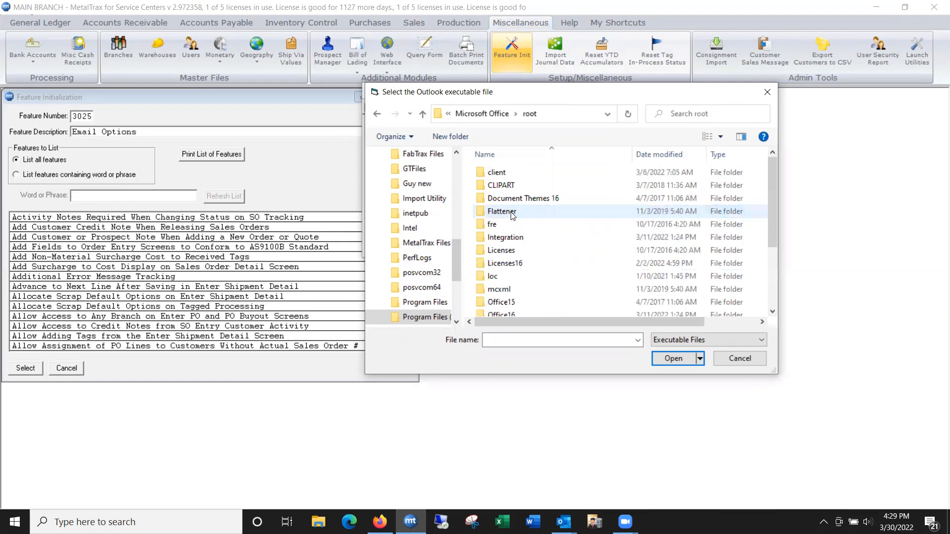
scroll(548, 220, down, 1)
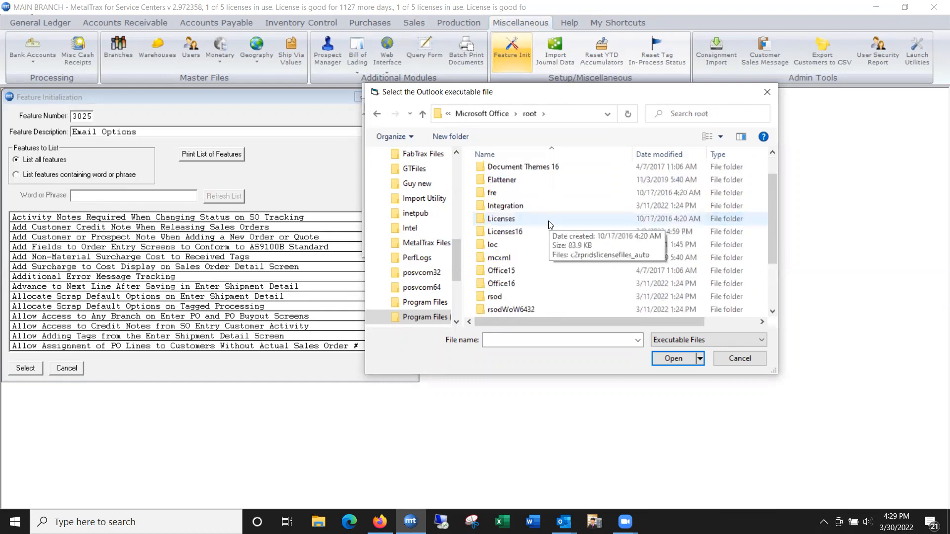
double_click(512, 284)
Choose the OUTLOOK application in the Office16 folder as the Outlook path
scroll(569, 244, down, 15)
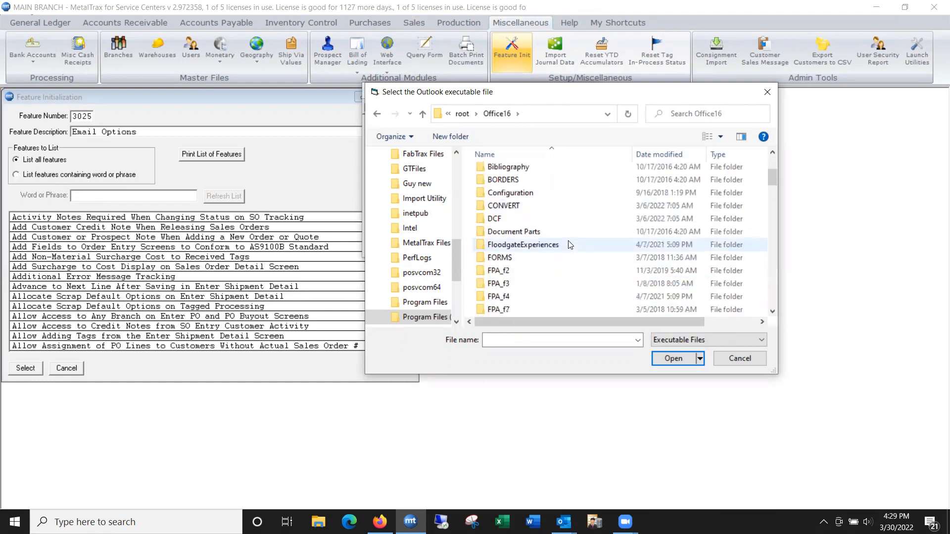
scroll(569, 244, down, 10)
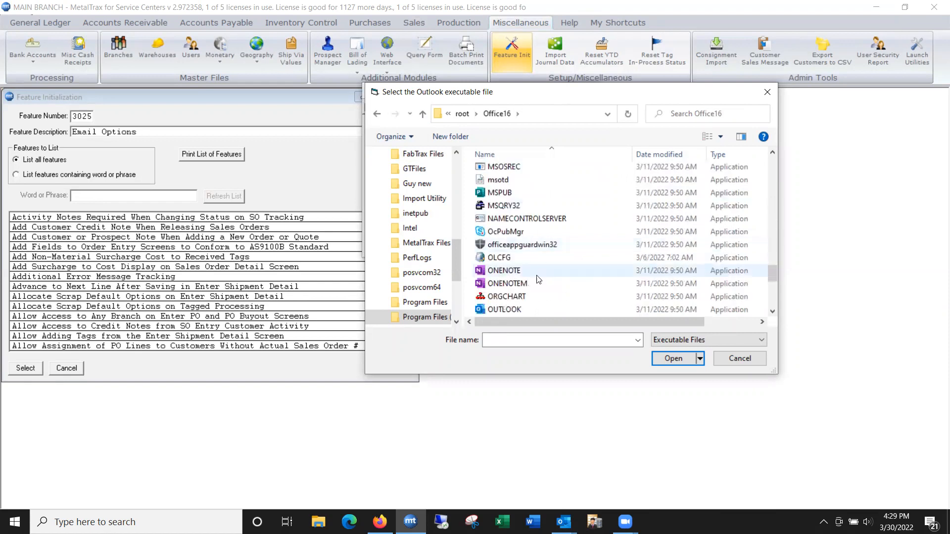
scroll(521, 309, down, 1)
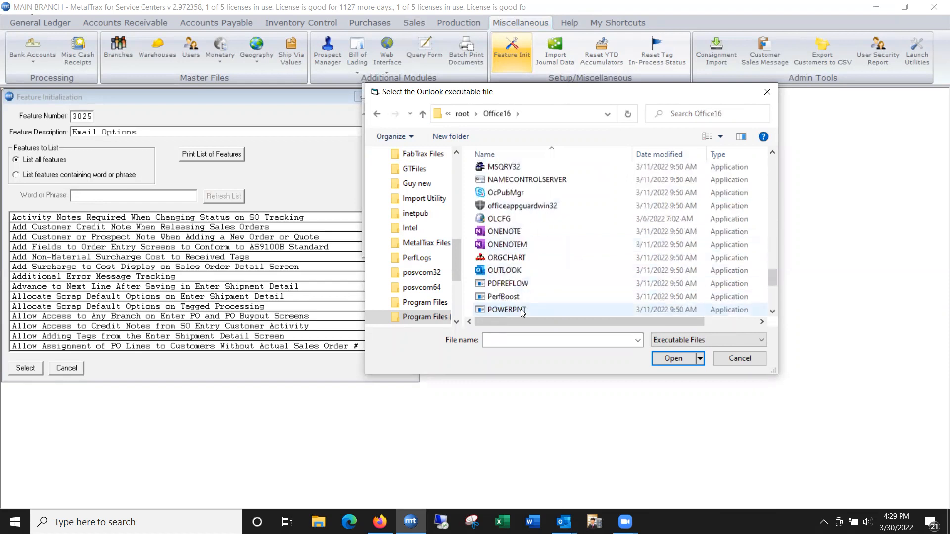
double_click(523, 272)
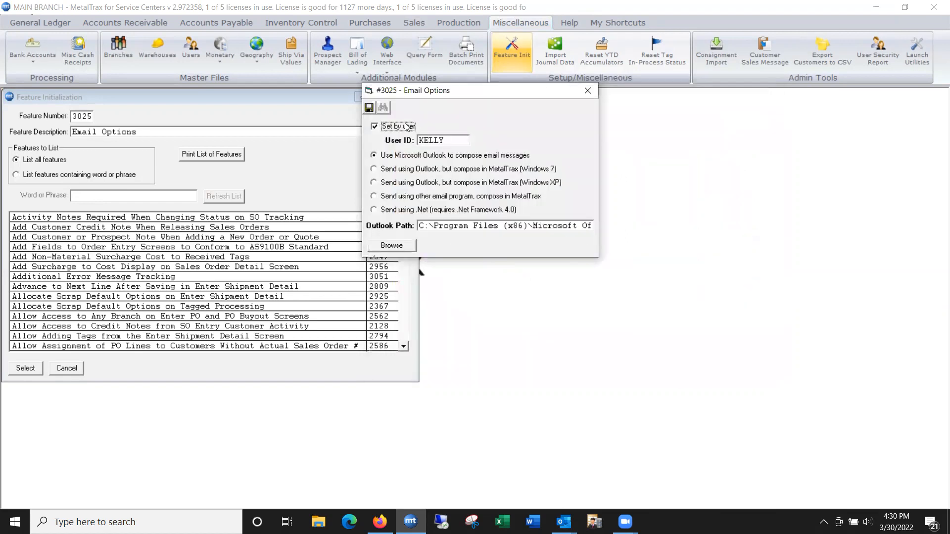
Save the email options and close Feature Initialization
click(370, 106)
click(381, 107)
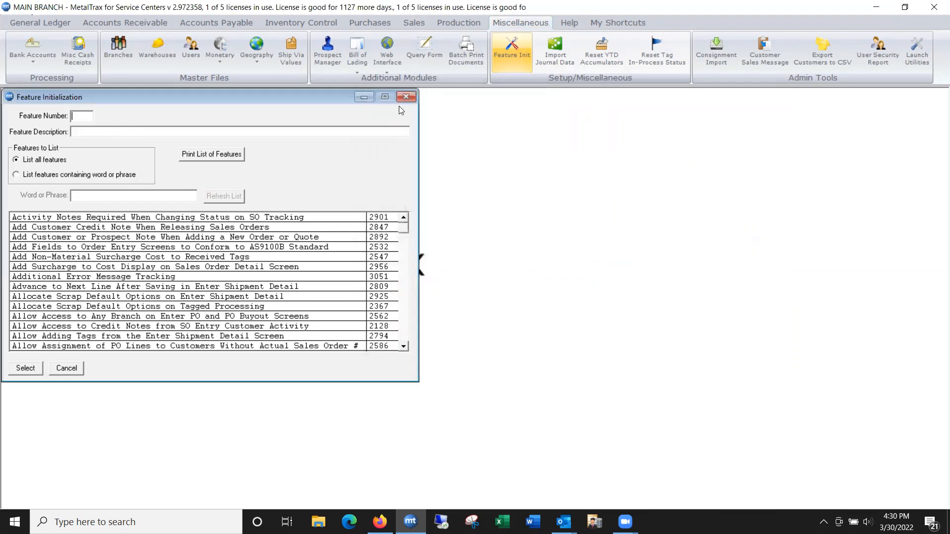
click(406, 97)
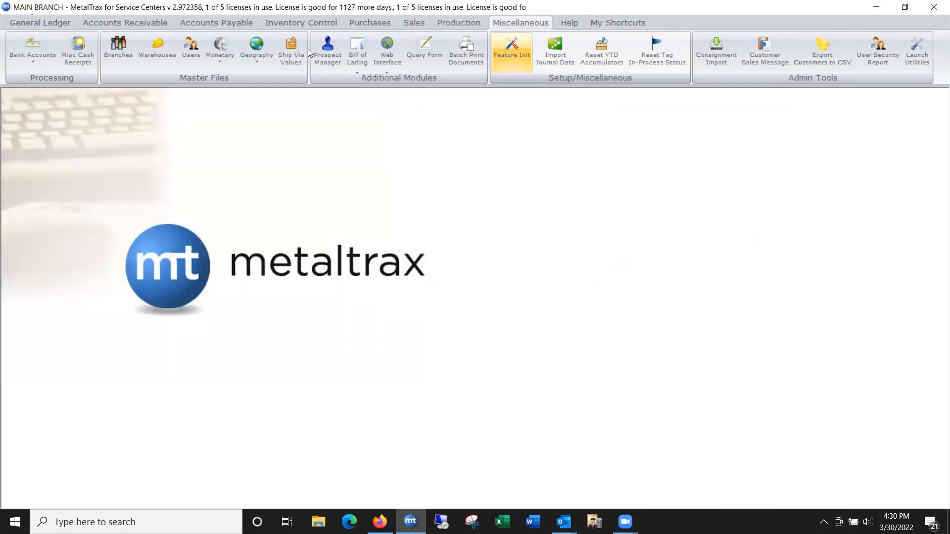
Open Sales Order Entry and load the last sales order by its number
click(413, 22)
click(35, 49)
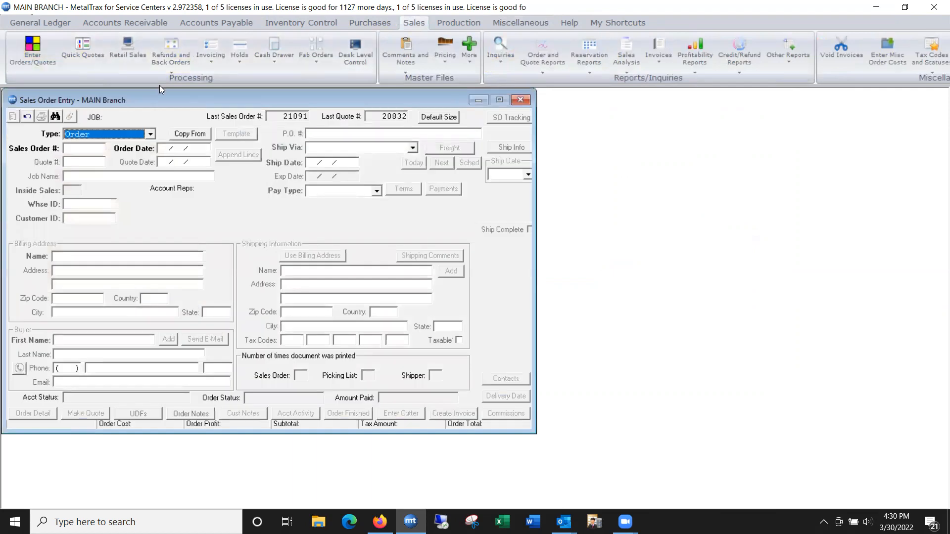
text(21091)
key(Return)
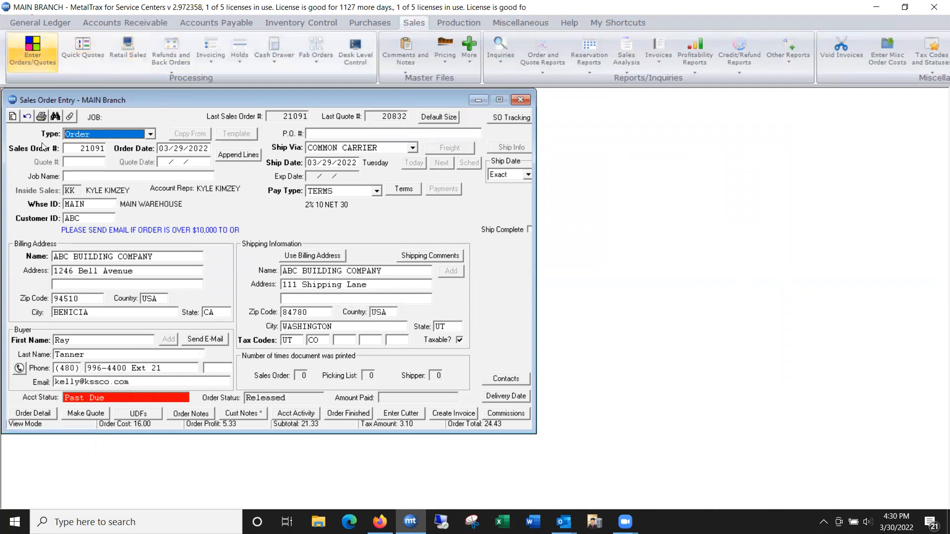
Preview only the Sales Order form, excluding Pick List and Order Acknowledgement and enabling Preview forms before printing
click(42, 118)
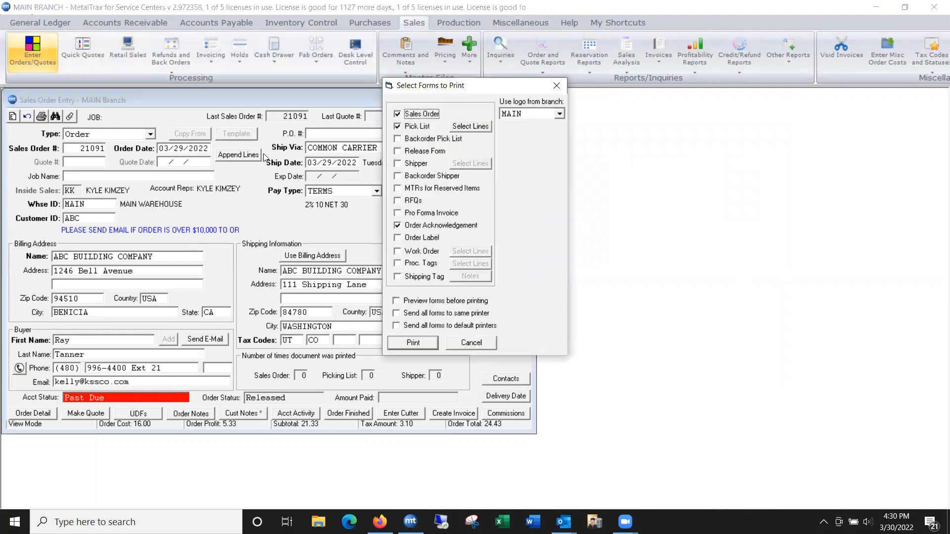
click(398, 127)
click(398, 127)
click(397, 226)
click(397, 301)
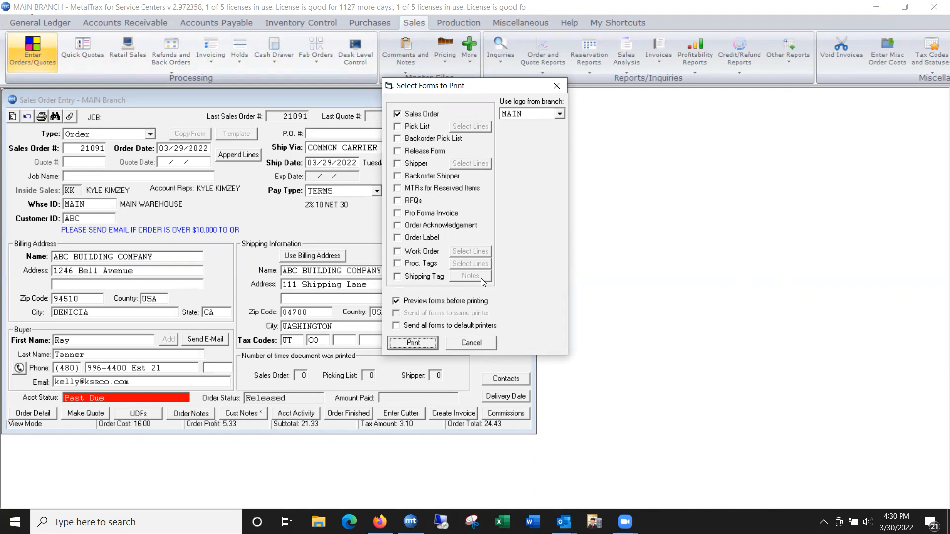
click(415, 343)
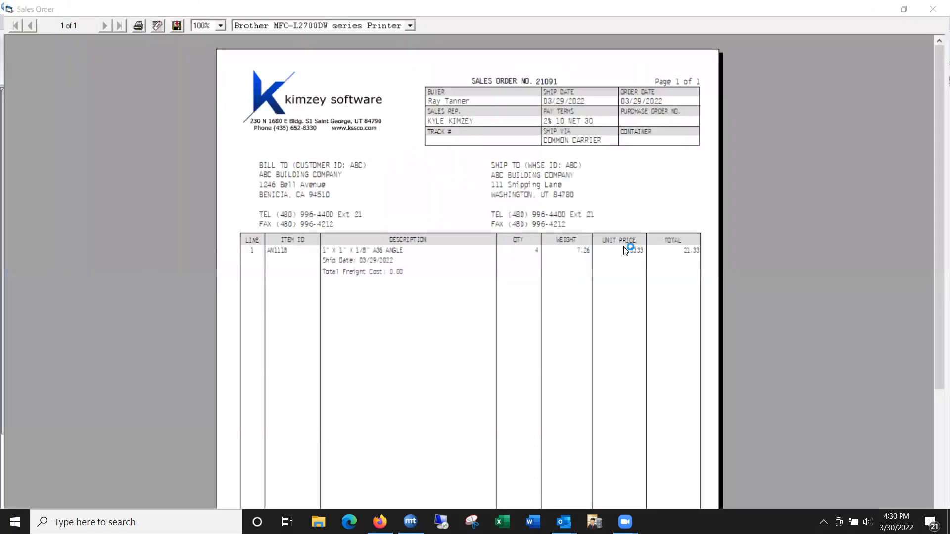
Email the previewed sales order through Outlook with SO # and the order number as subject, and close the preview
click(156, 25)
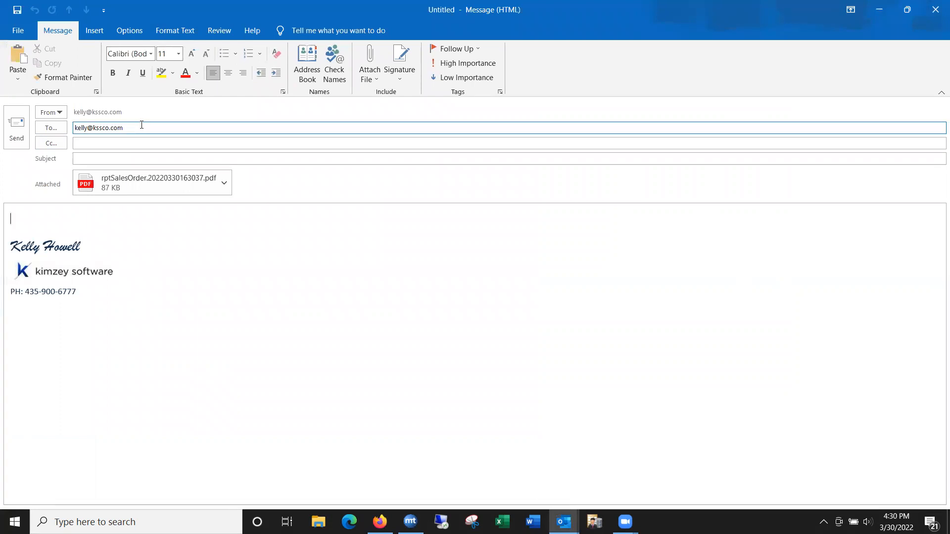
click(84, 159)
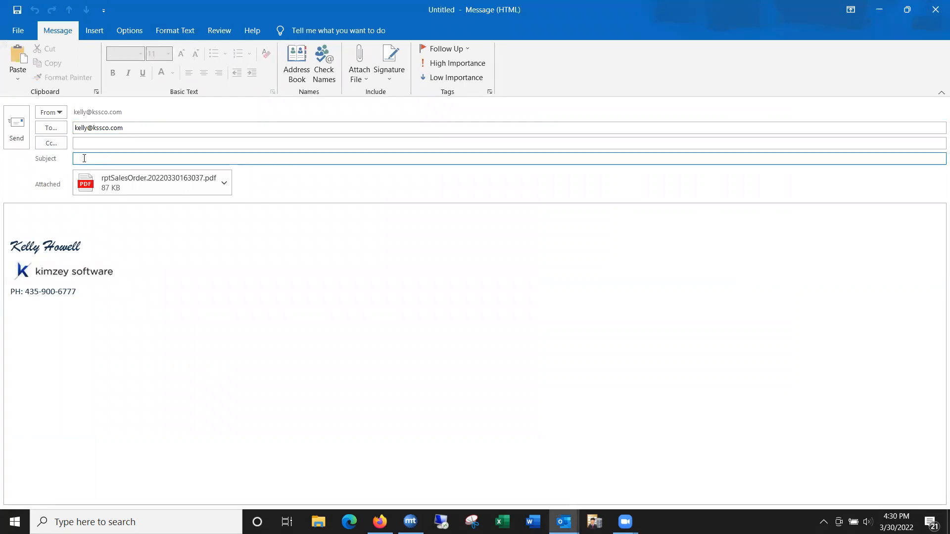
text(SO #21091)
key(Tab)
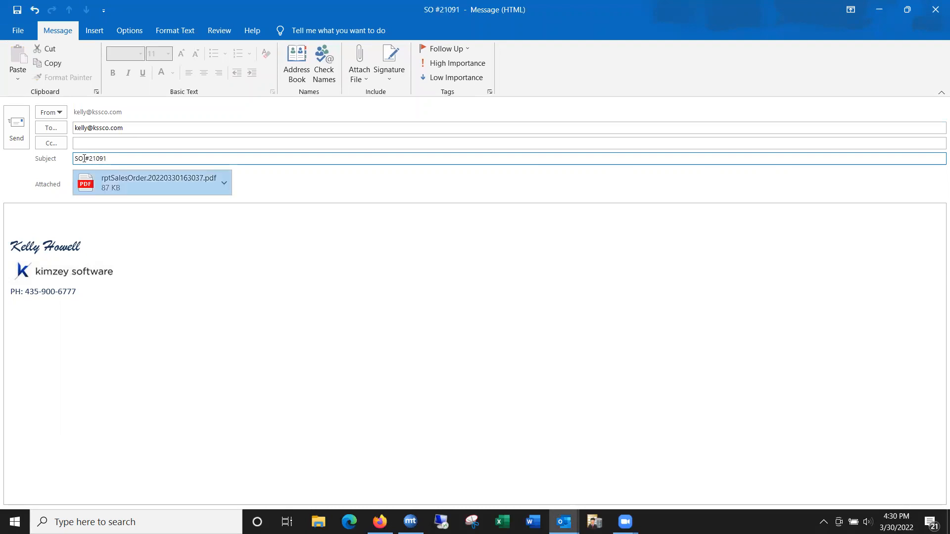
click(20, 138)
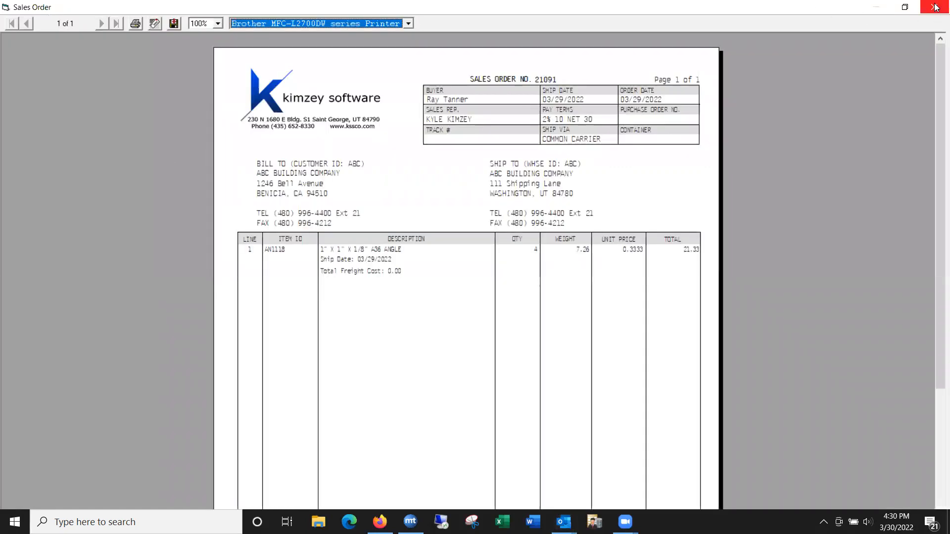
click(929, 12)
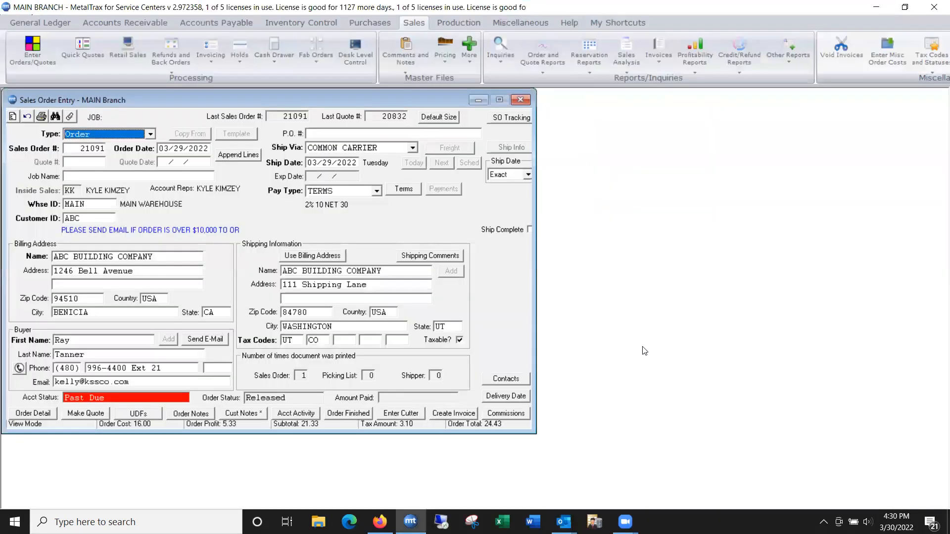